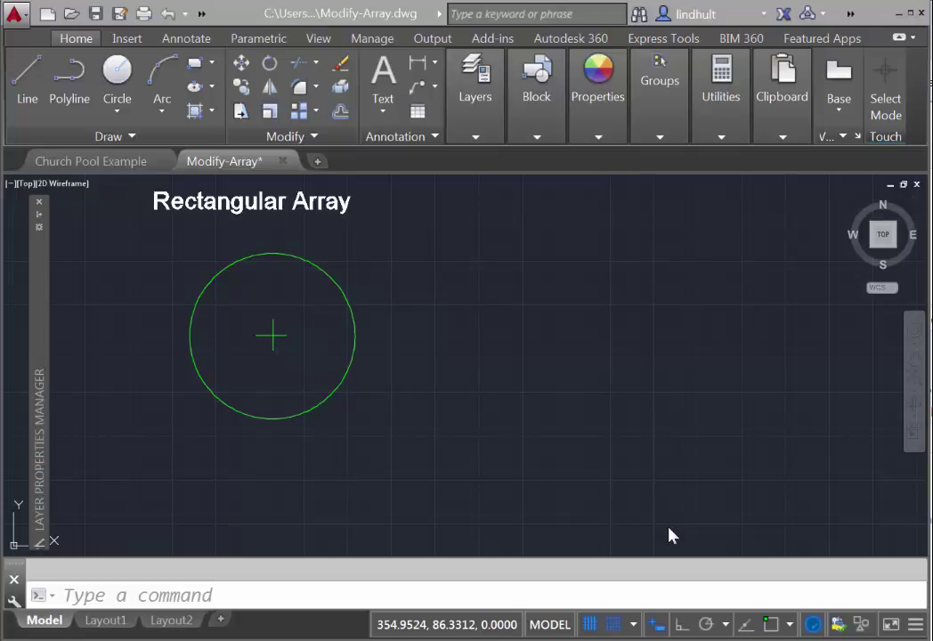
Create a rectangular array of the green circle tree symbol under the Rectangular Array label.
left_click(317, 111)
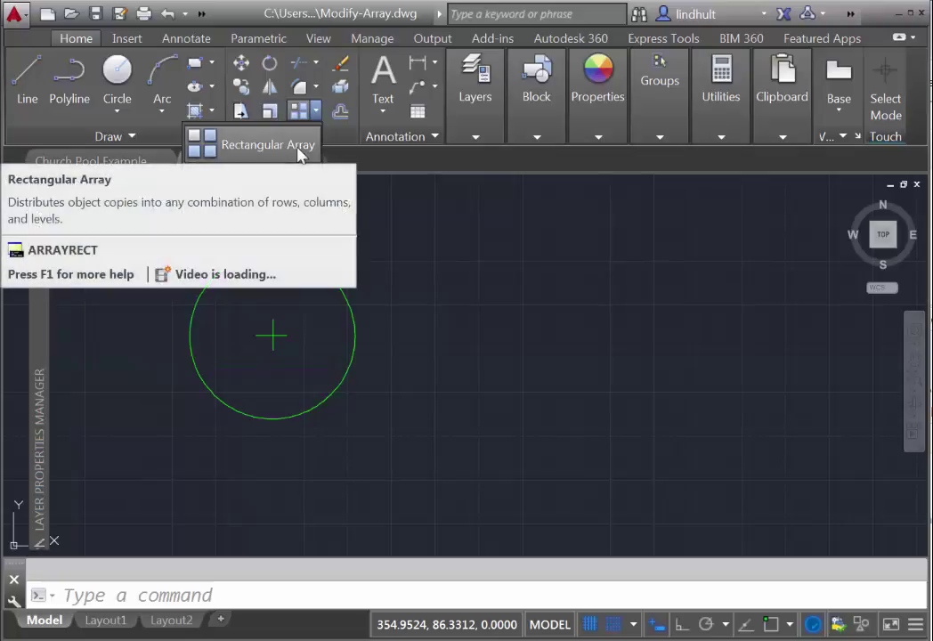
left_click(301, 147)
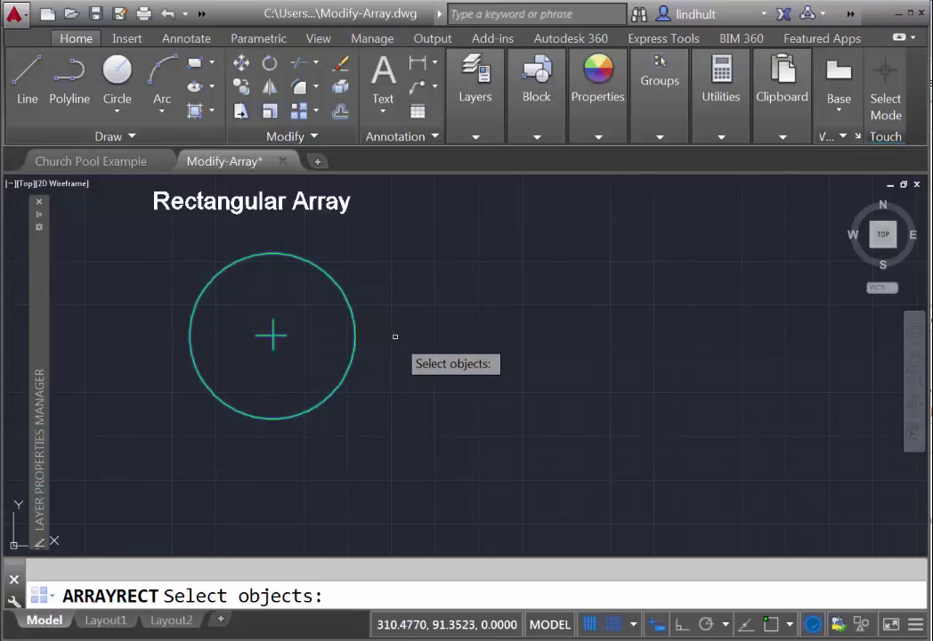
left_click(354, 336)
key("Return")
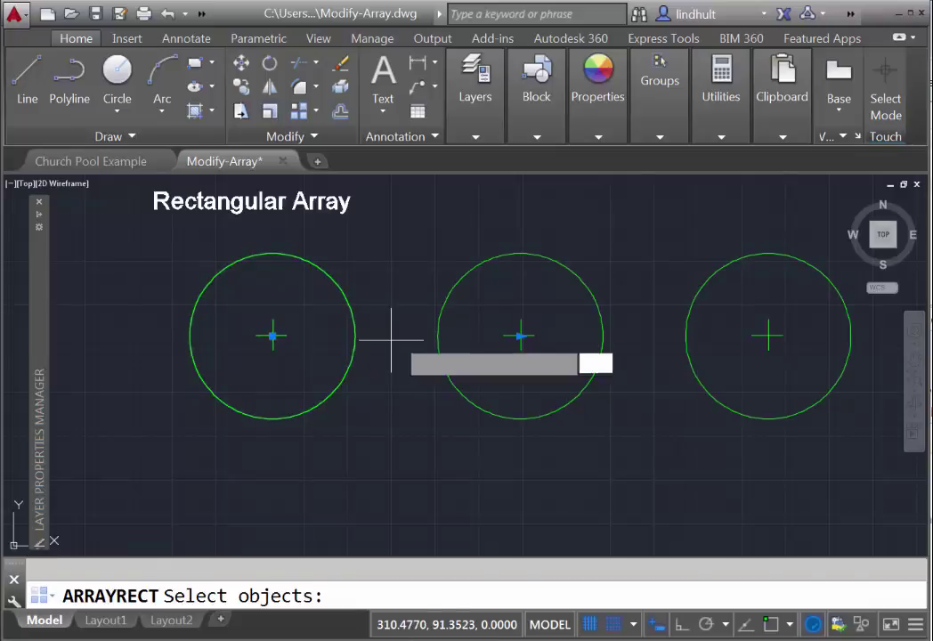
Set the rectangular array to 4 rows running downward and 6 columns running to the right.
scroll(487, 418, "down", 8)
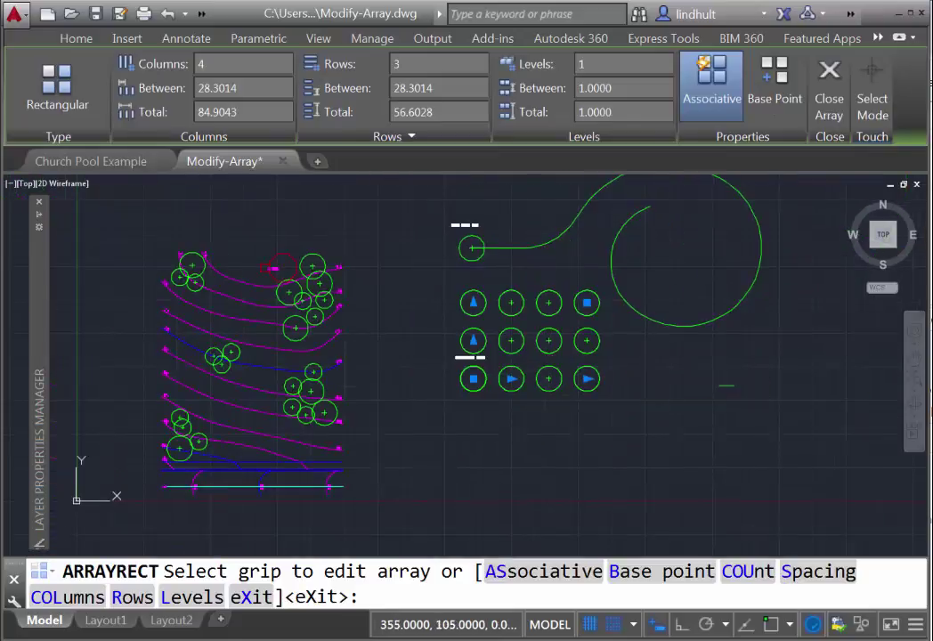
middle_click_drag(549, 365, 425, 370)
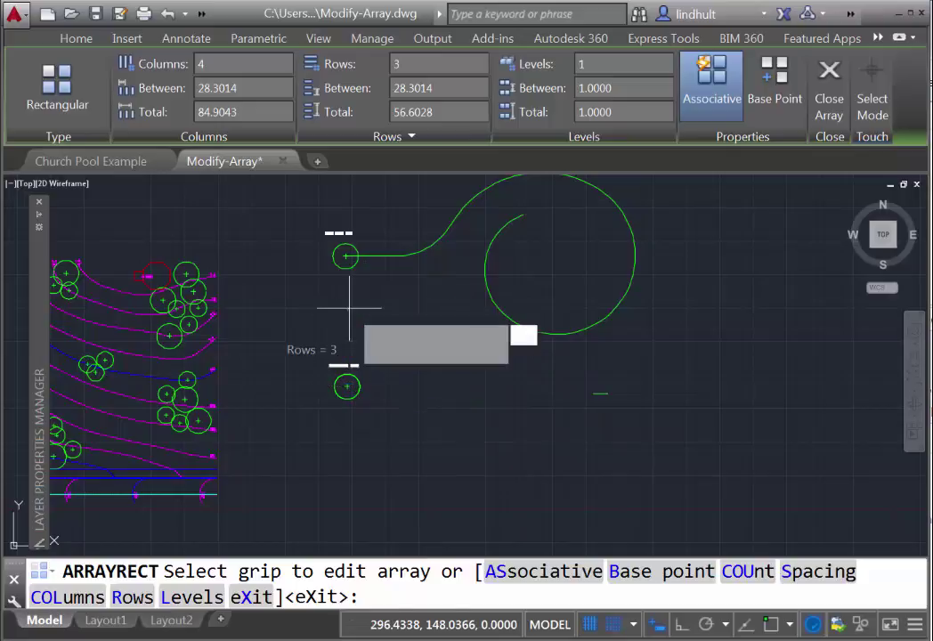
left_click(348, 310)
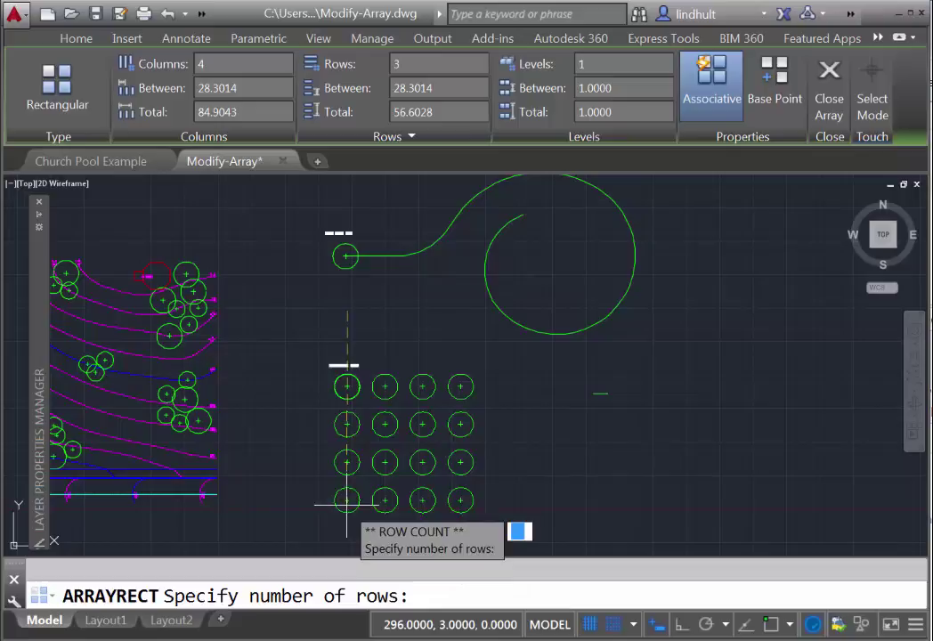
left_click(346, 514)
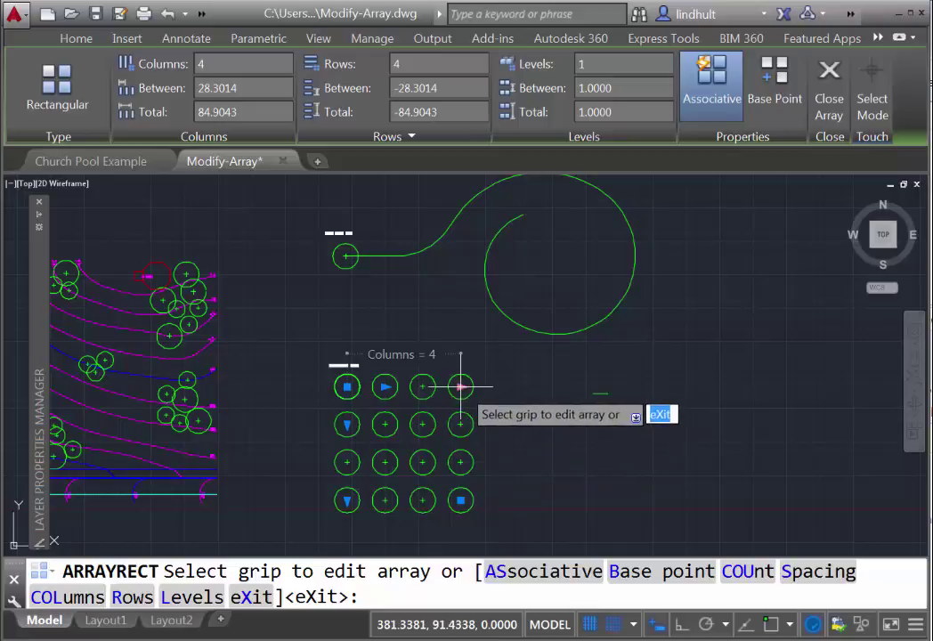
left_click(460, 386)
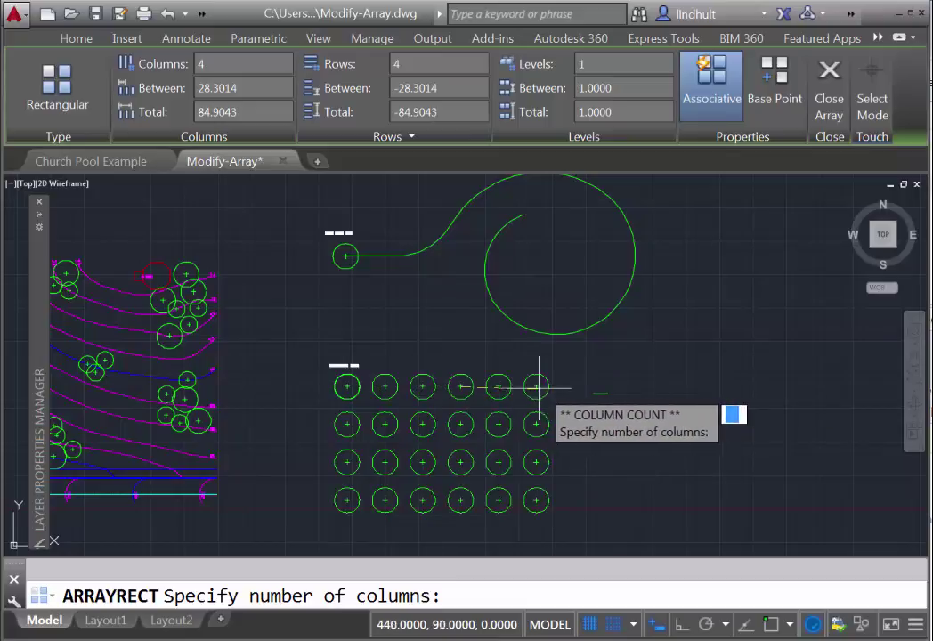
left_click(545, 386)
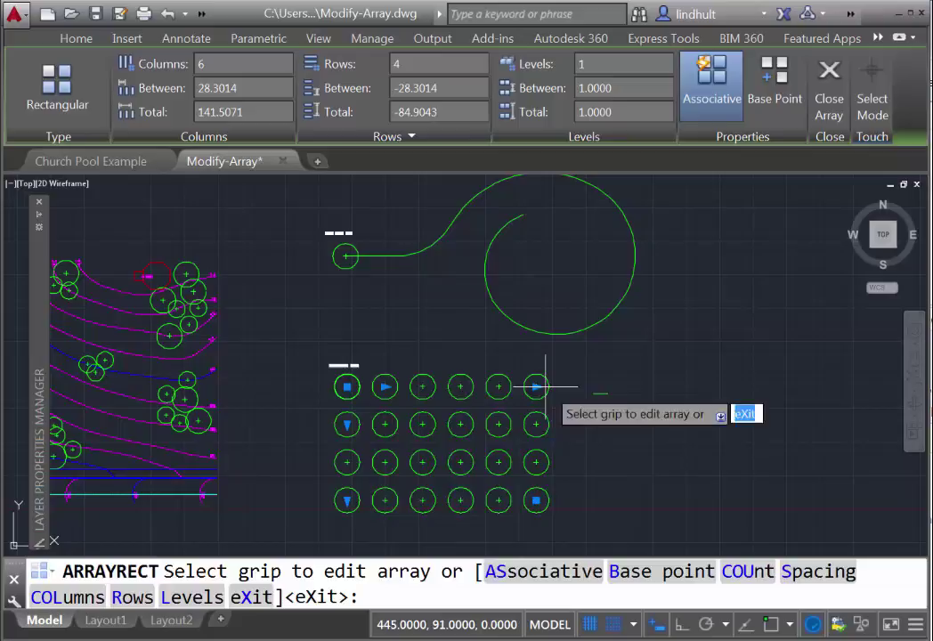
Tighten the array's spacing to about 20.57 between columns and about 14.43 downward between rows, and finish the array.
left_click(384, 387)
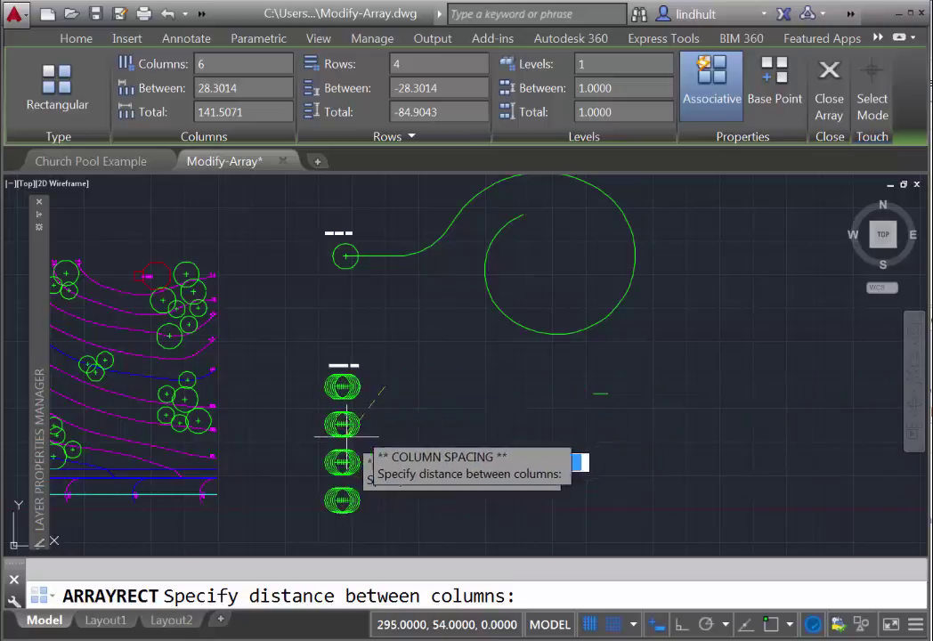
left_click(374, 425)
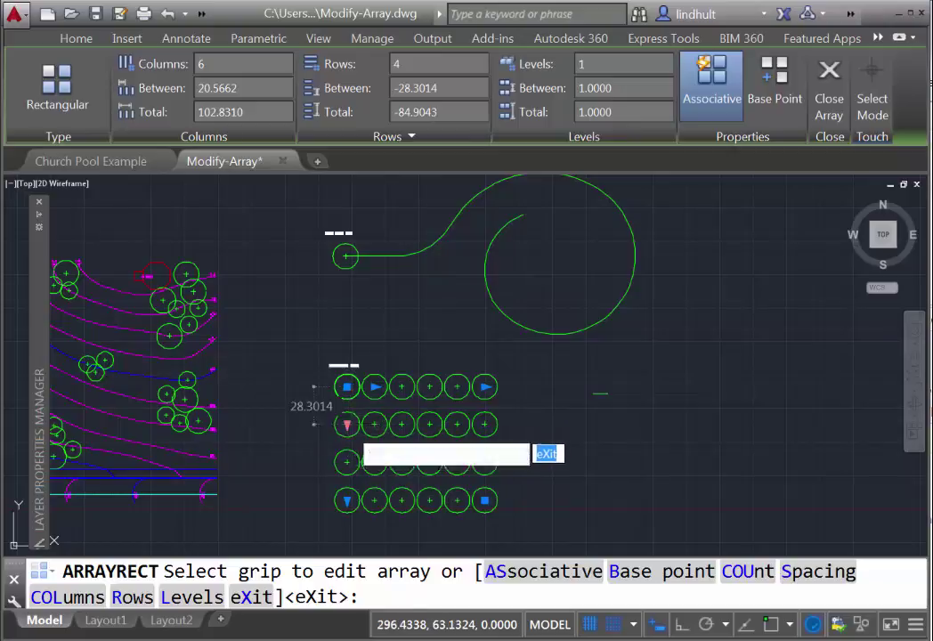
left_click(347, 425)
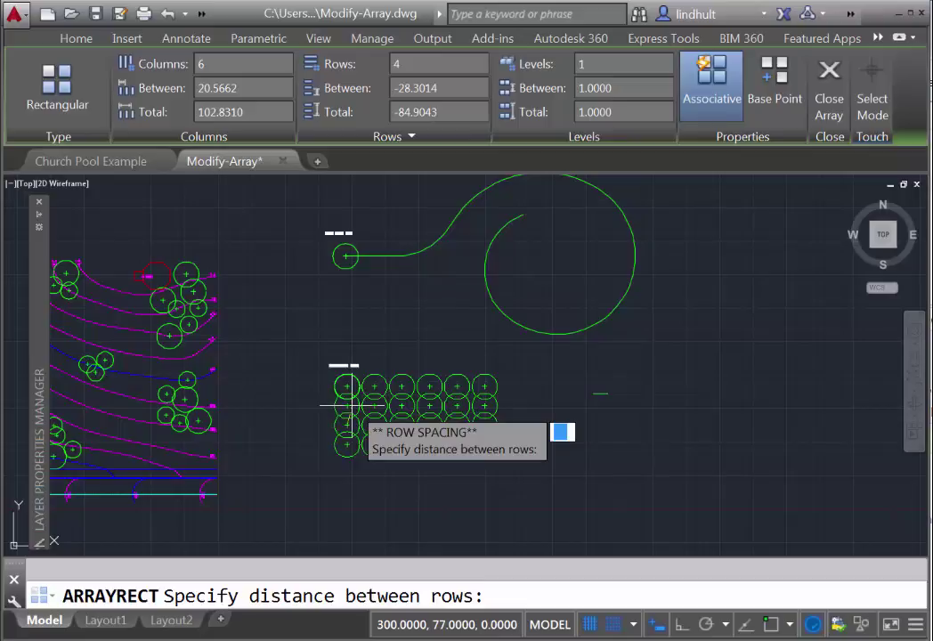
left_click(347, 404)
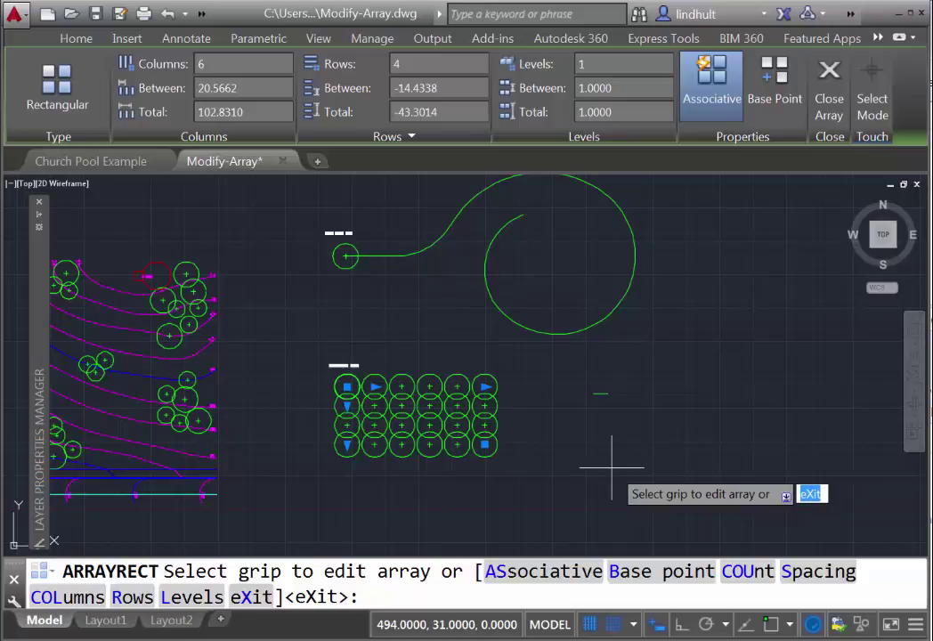
key("Return")
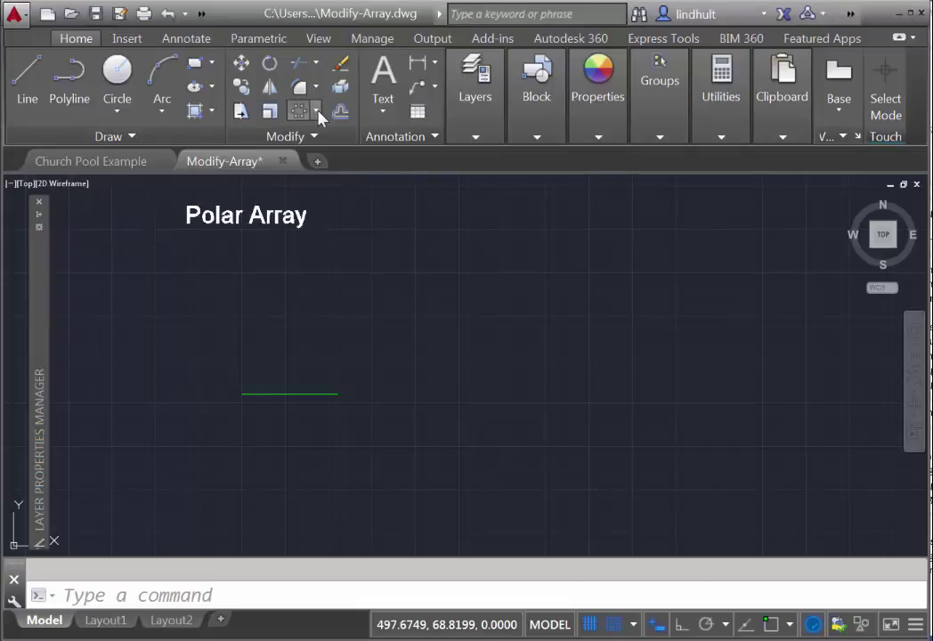
Create a polar array of the green horizontal line, centered on its right endpoint.
left_click(316, 112)
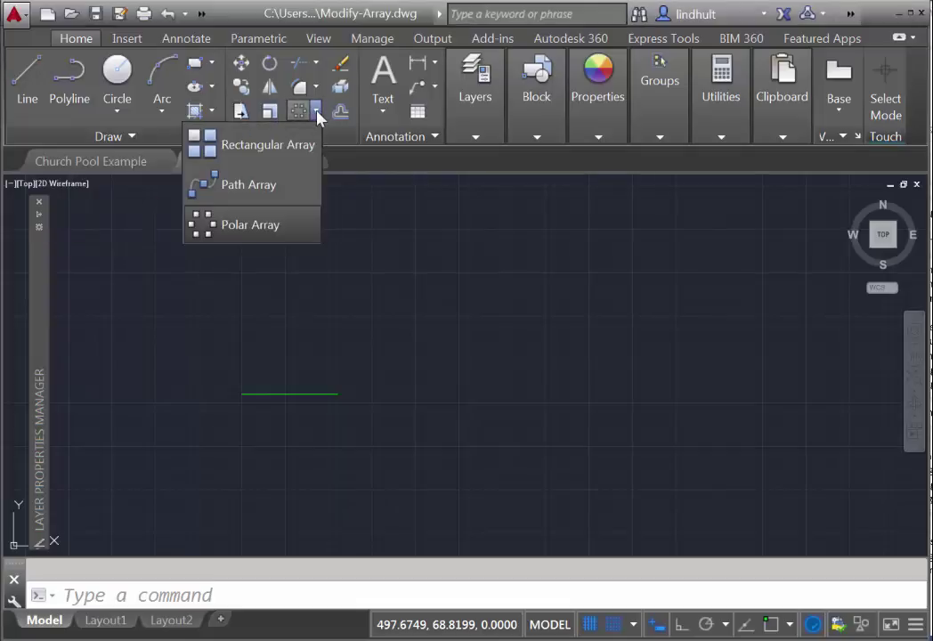
left_click(254, 233)
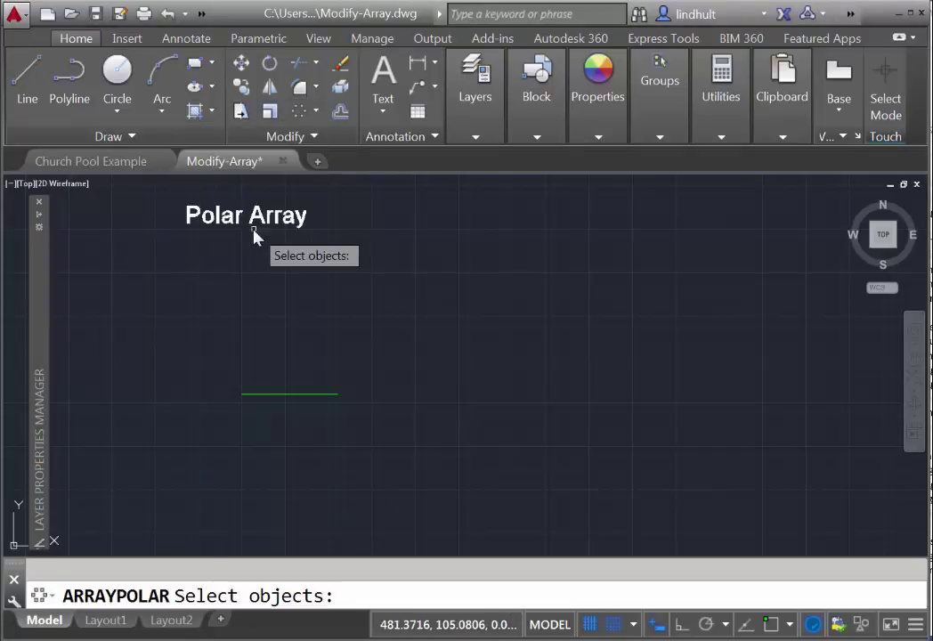
left_click(337, 394)
key("Return")
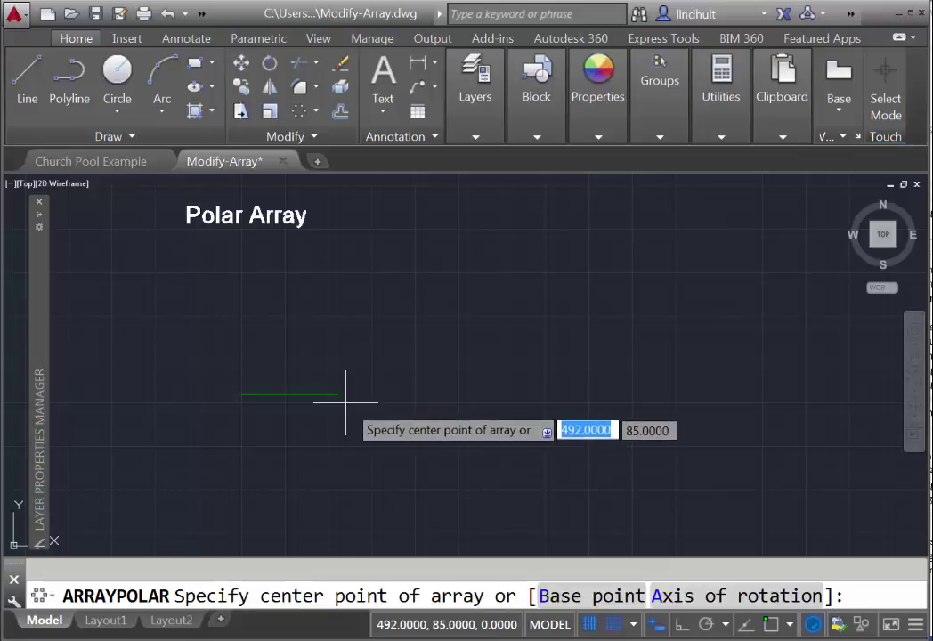
left_click(336, 394)
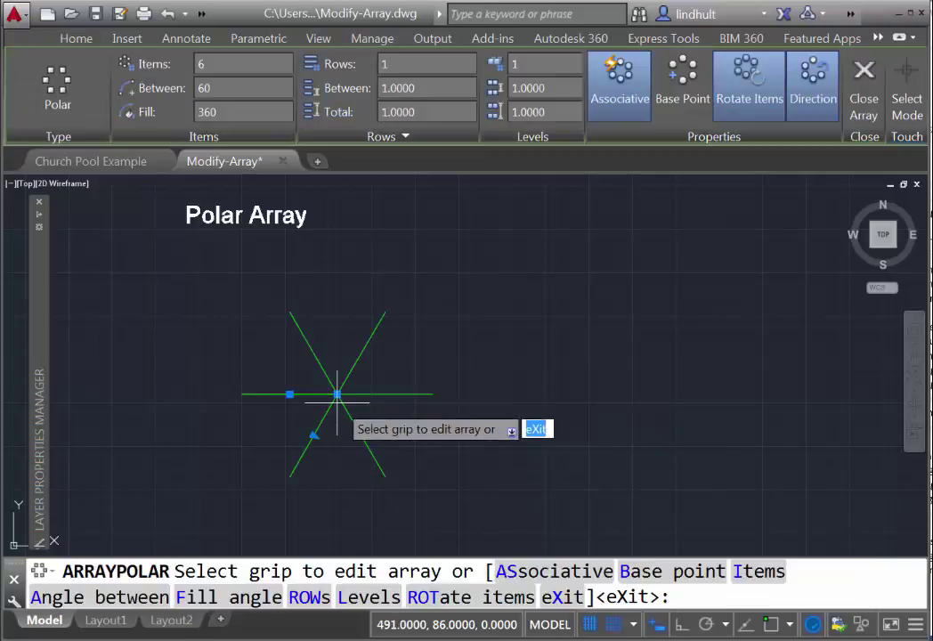
Set the polar array's angle between items to about 7 degrees and its item count to 50, and finish it.
type("a")
key("Return")
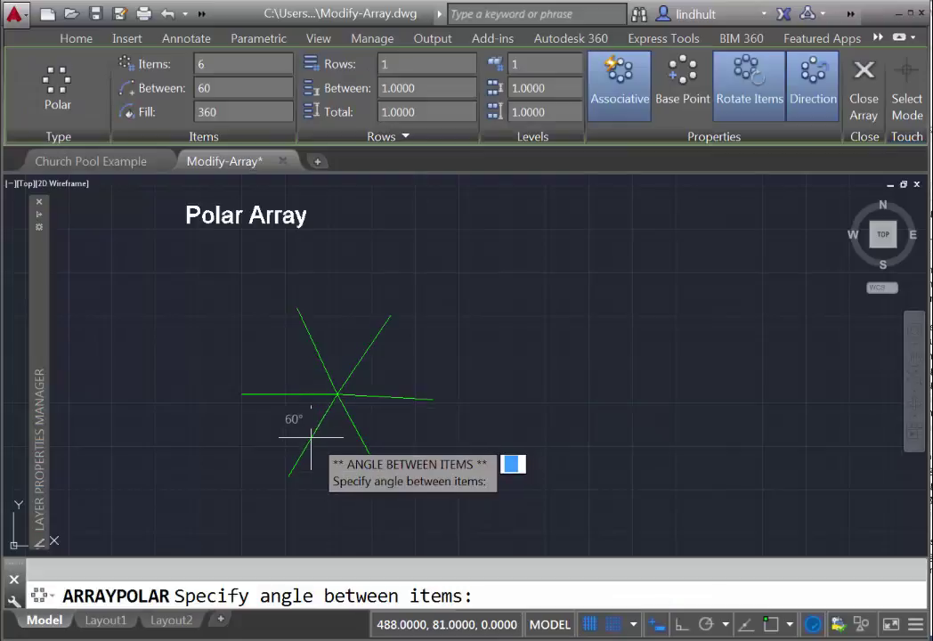
left_click(267, 405)
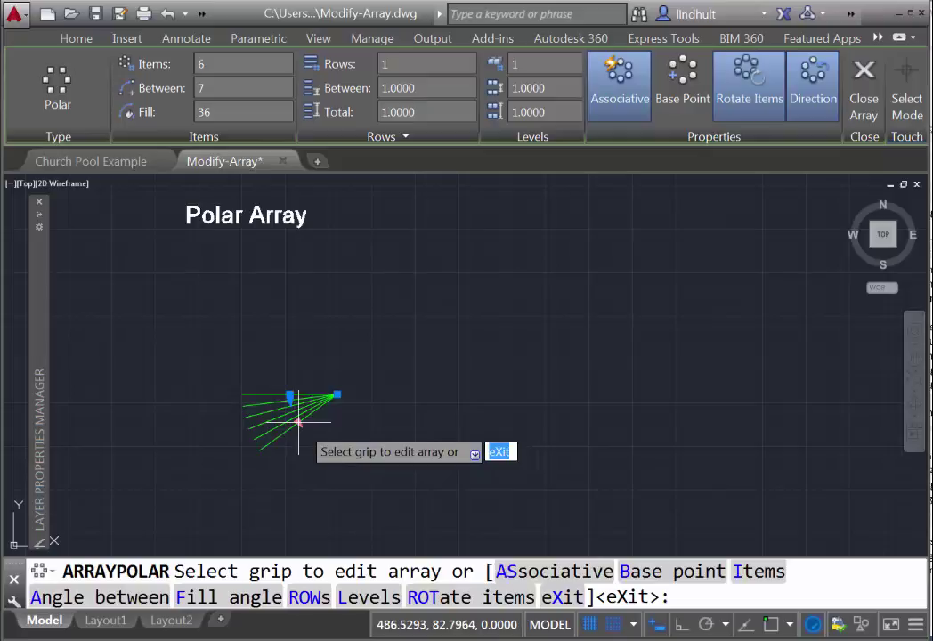
left_click(289, 396)
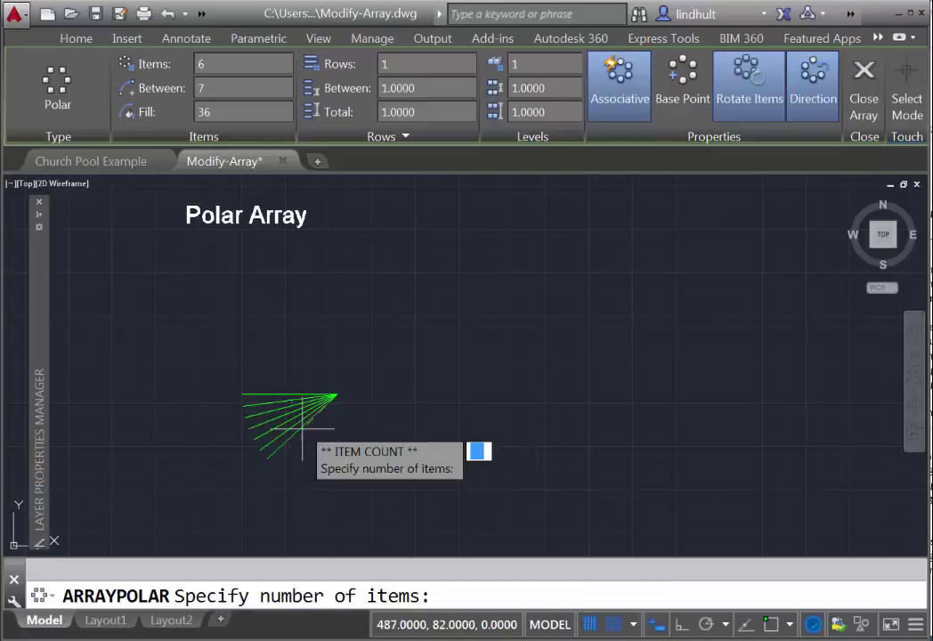
left_click(241, 386)
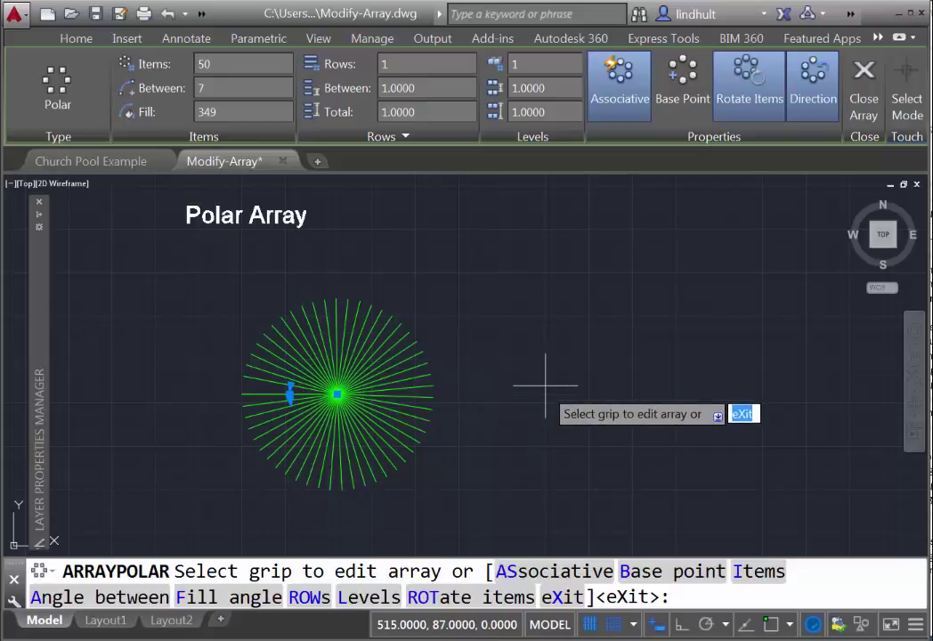
key("Return")
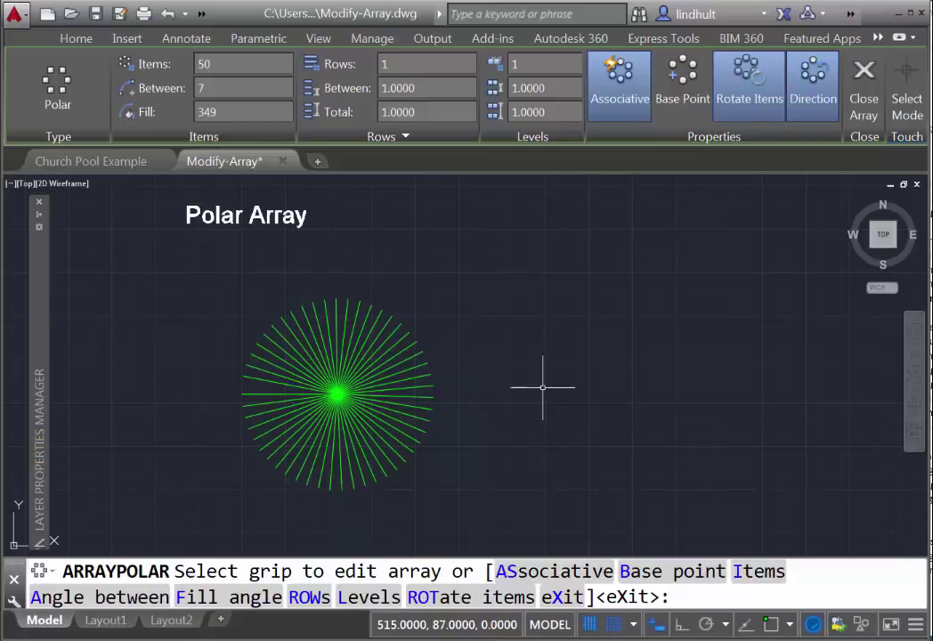
Create a second polar array from the finished starburst, centered on a point well to its right.
scroll(386, 393, "down", 4)
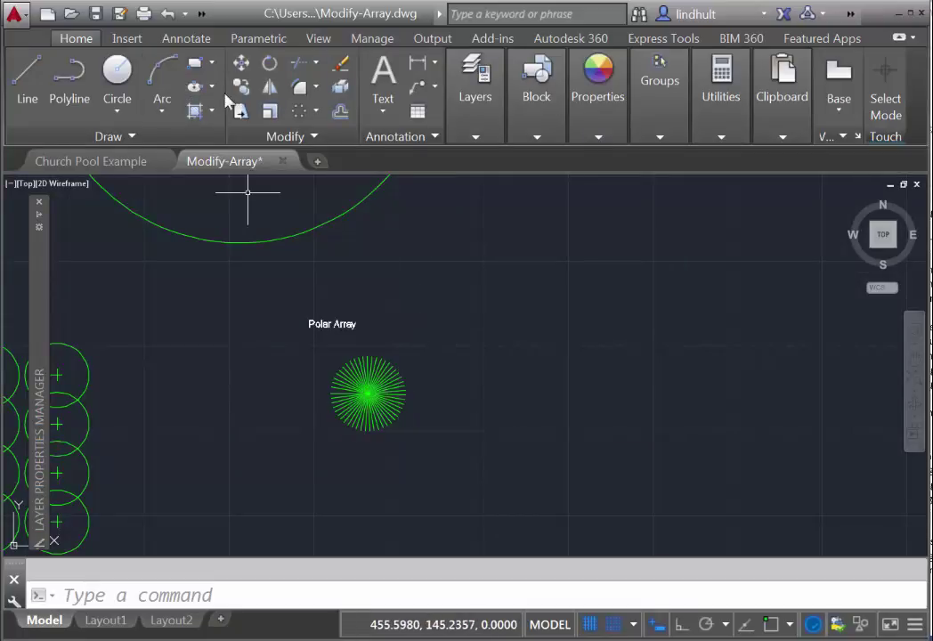
left_click(297, 113)
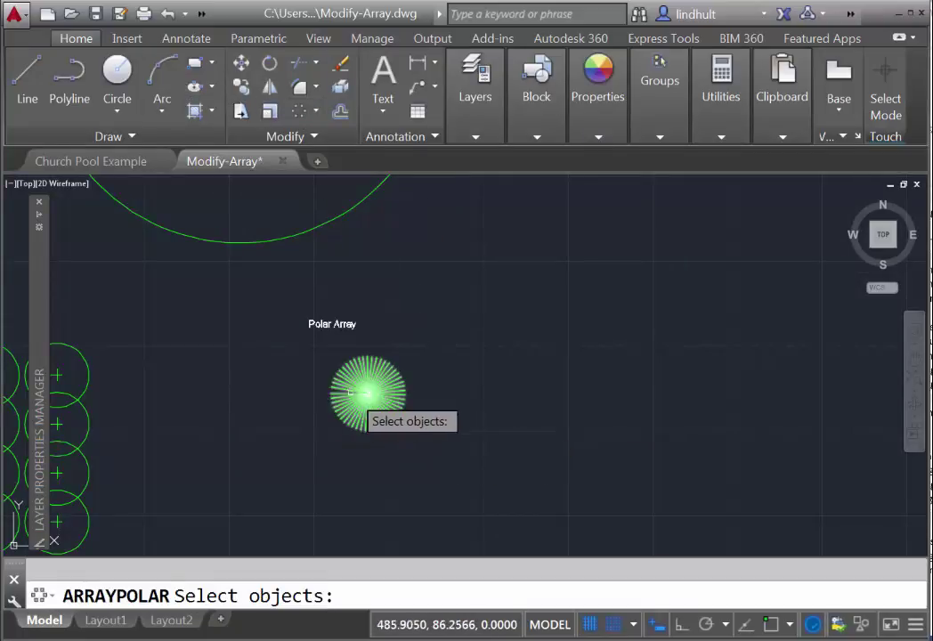
left_click(397, 381)
key("Return")
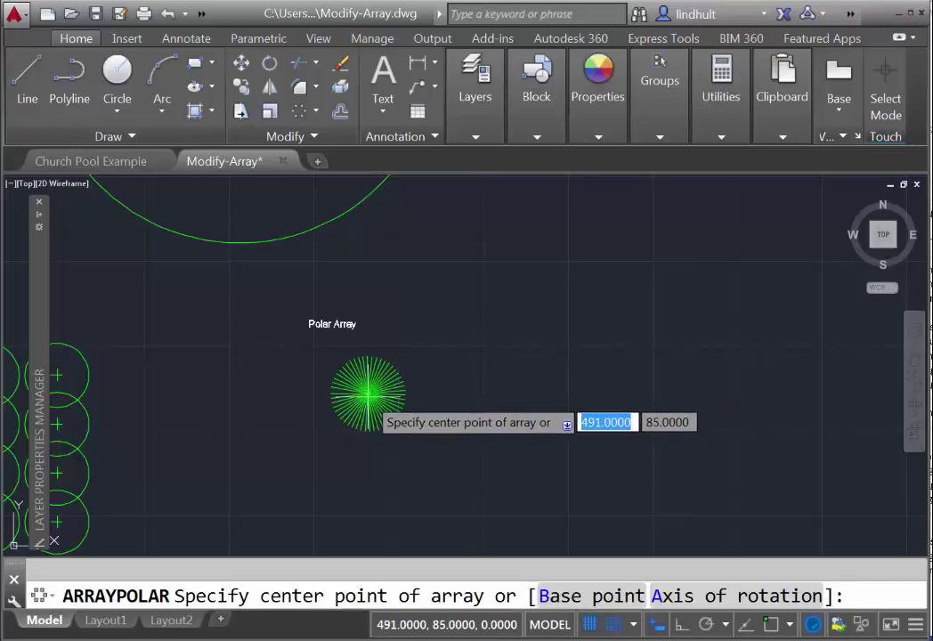
left_click(513, 398)
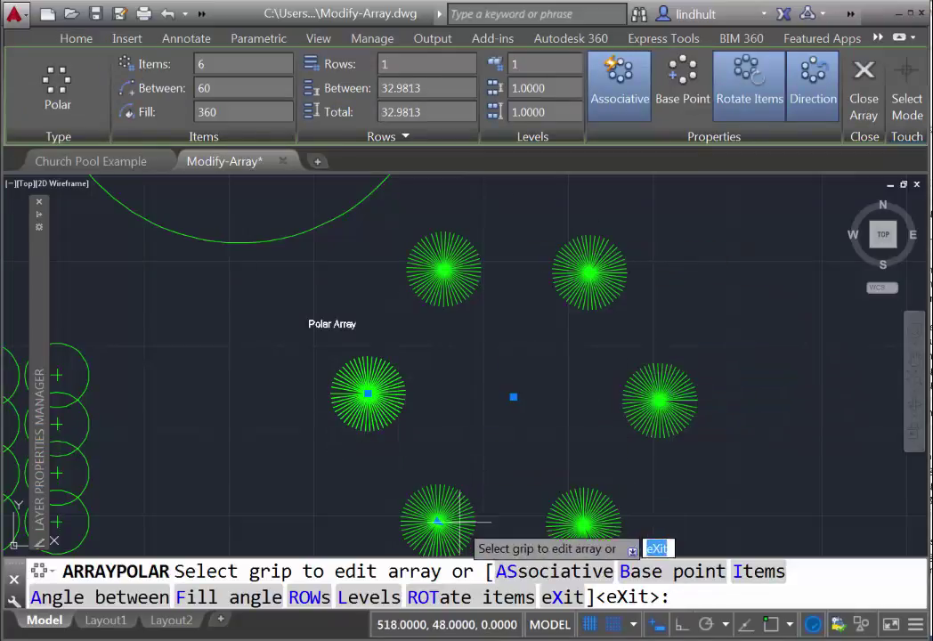
Set the starburst array's angle between items to about 33 degrees and extend it to 8 items.
left_click(437, 521)
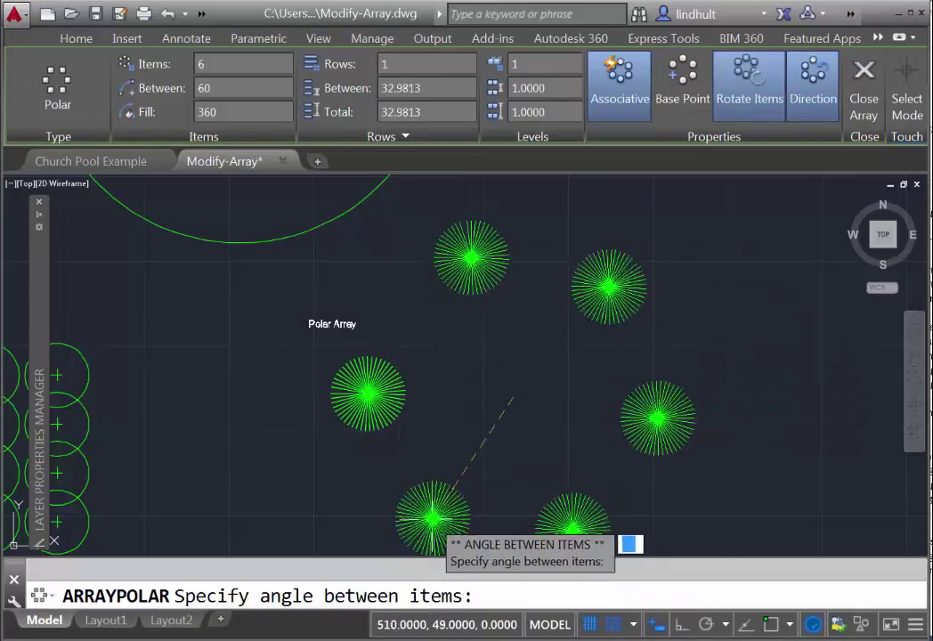
left_click(387, 473)
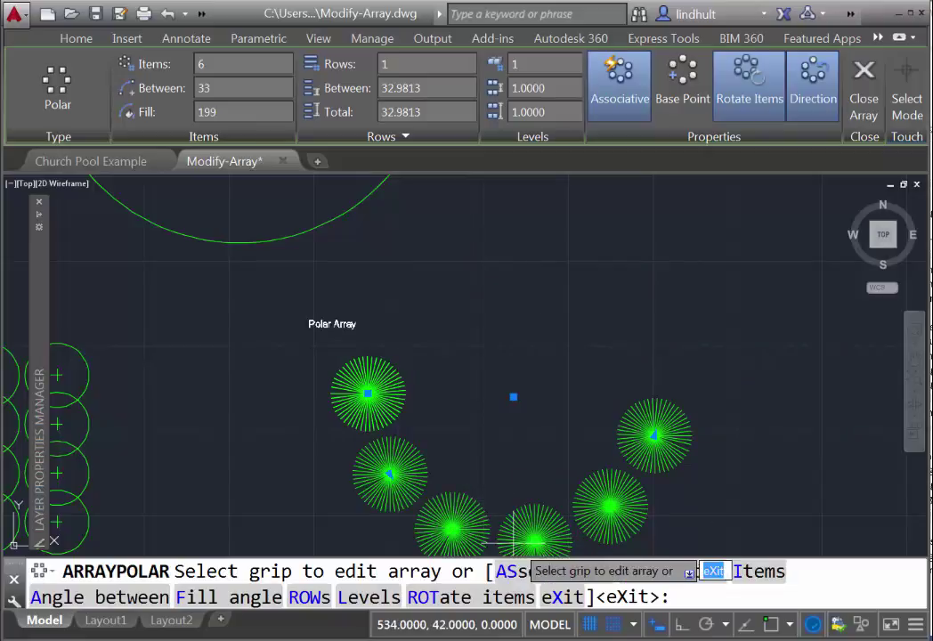
left_click(654, 435)
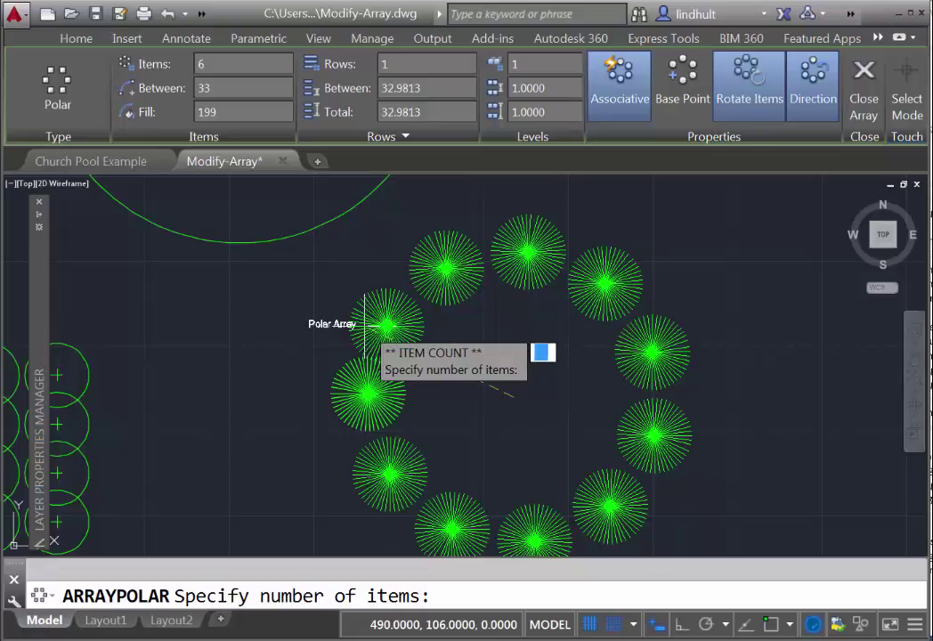
key("Escape")
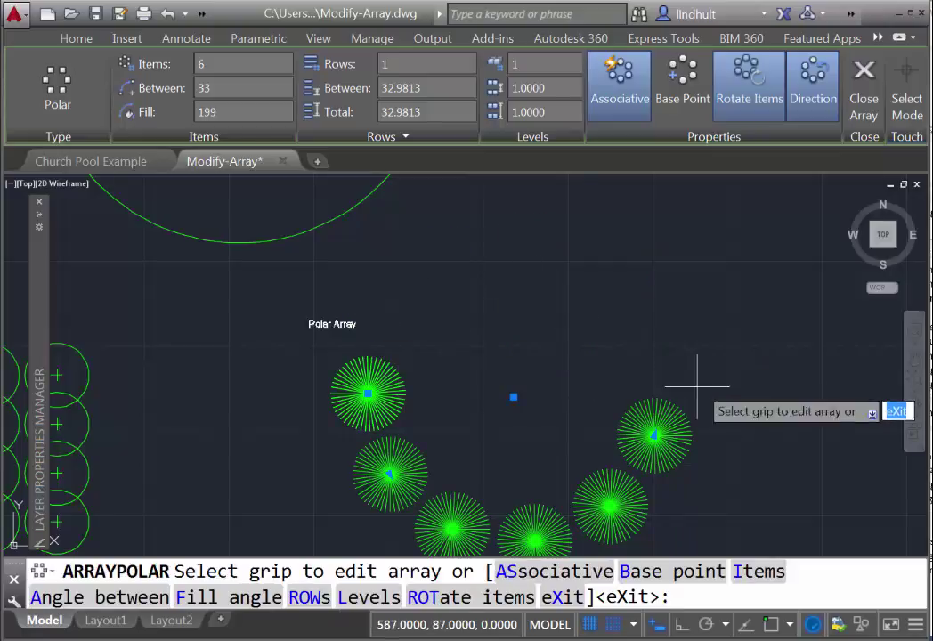
left_click(654, 435)
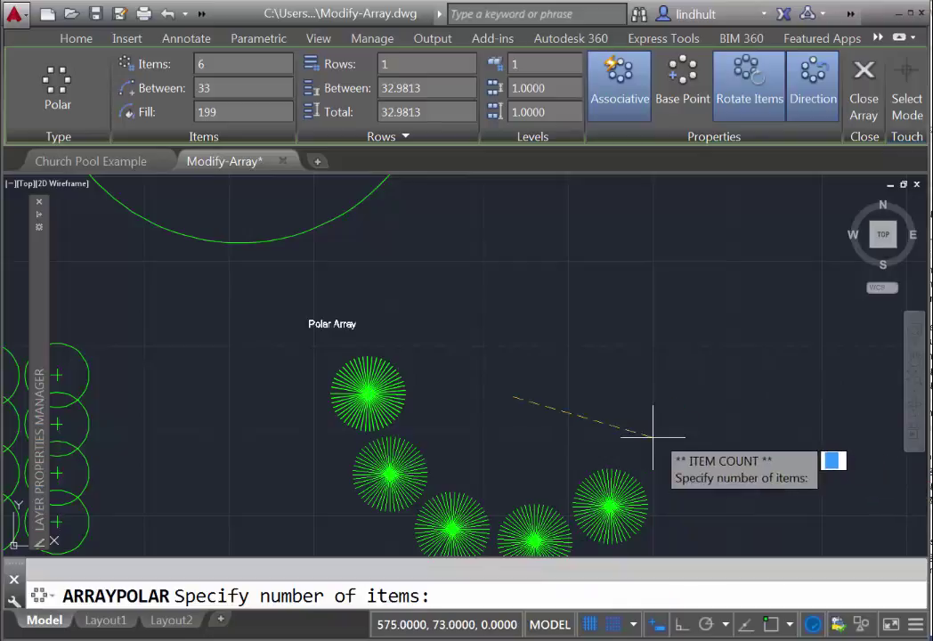
left_click(534, 285)
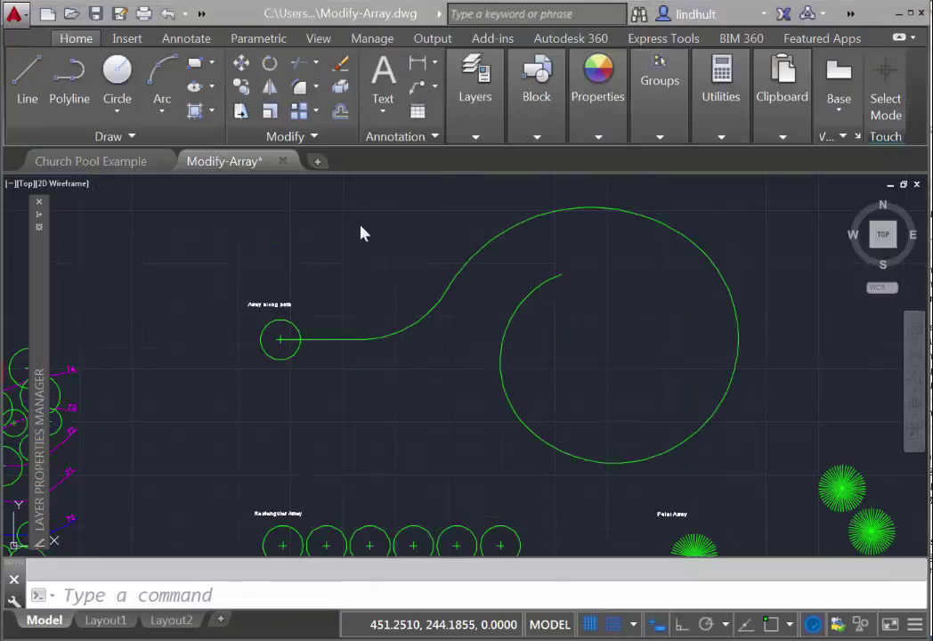
Create a path array of the circle tree symbol along the spiral curve, with a spacing of about 17.75 between items.
left_click(316, 112)
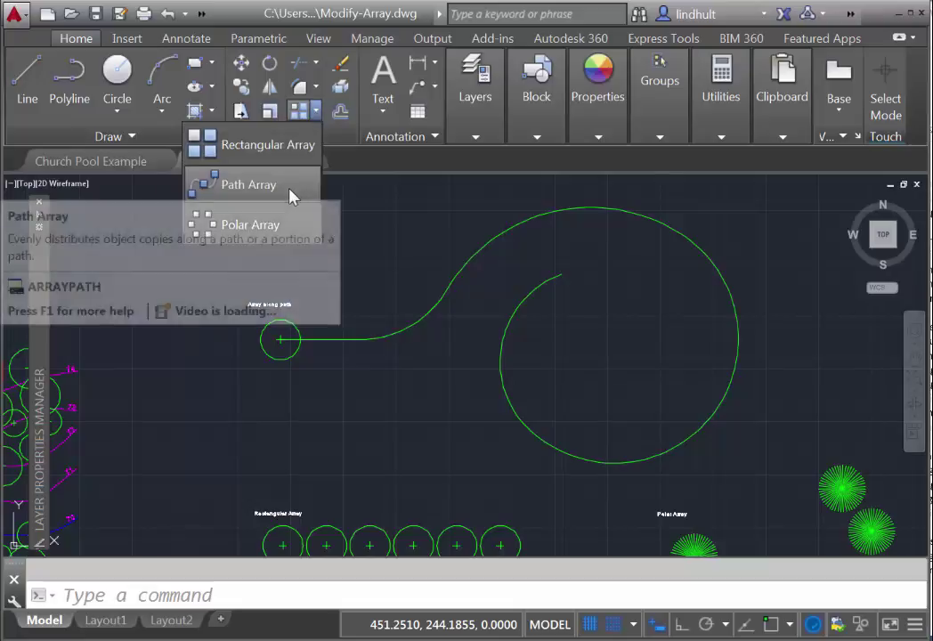
left_click(291, 188)
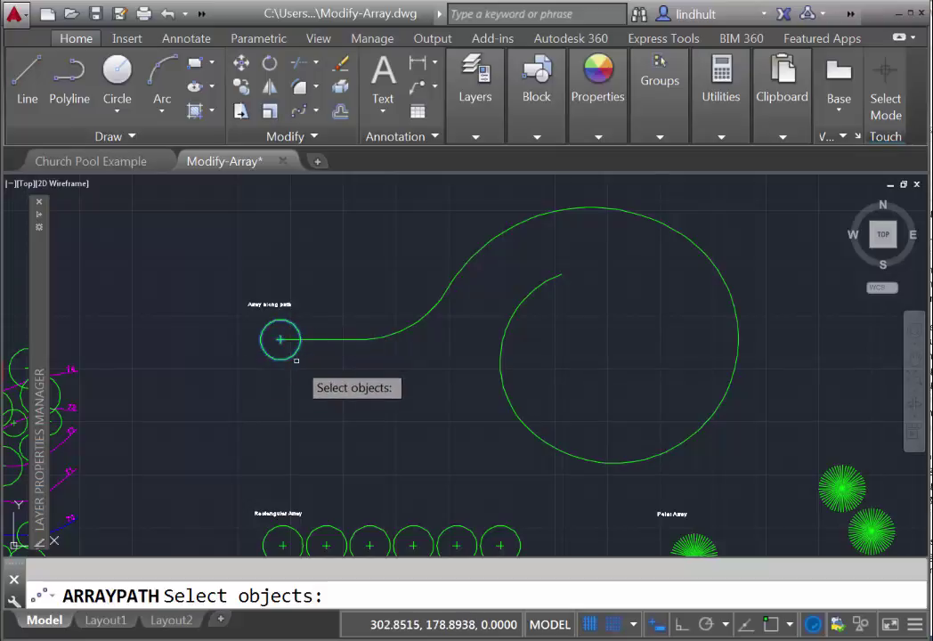
key("Return")
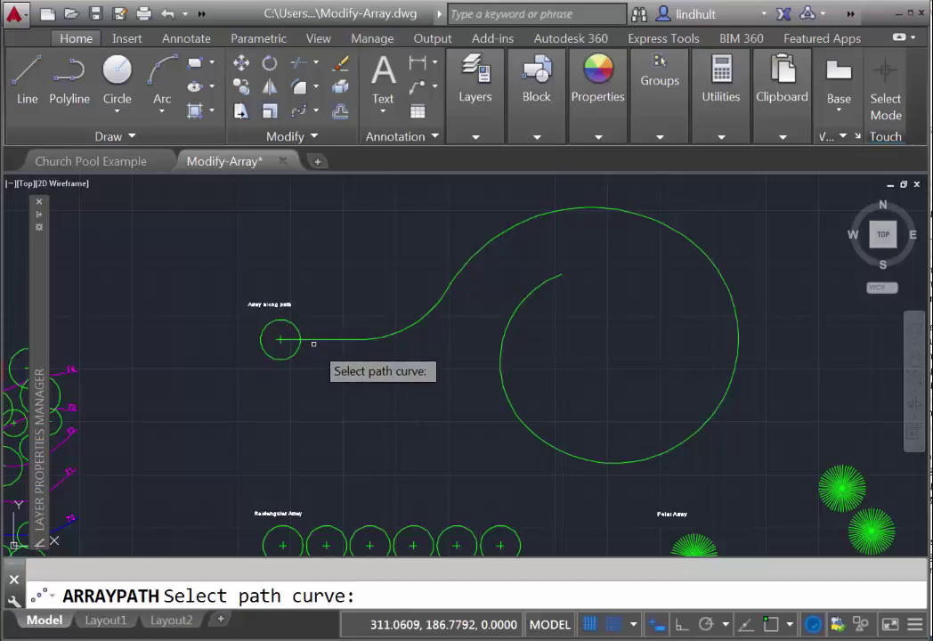
left_click(315, 339)
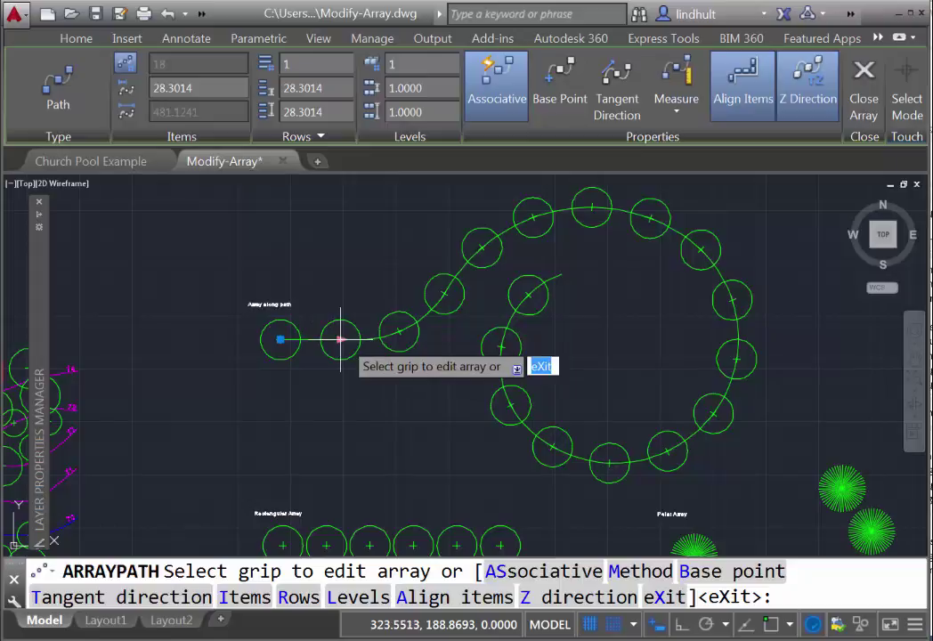
left_click(341, 339)
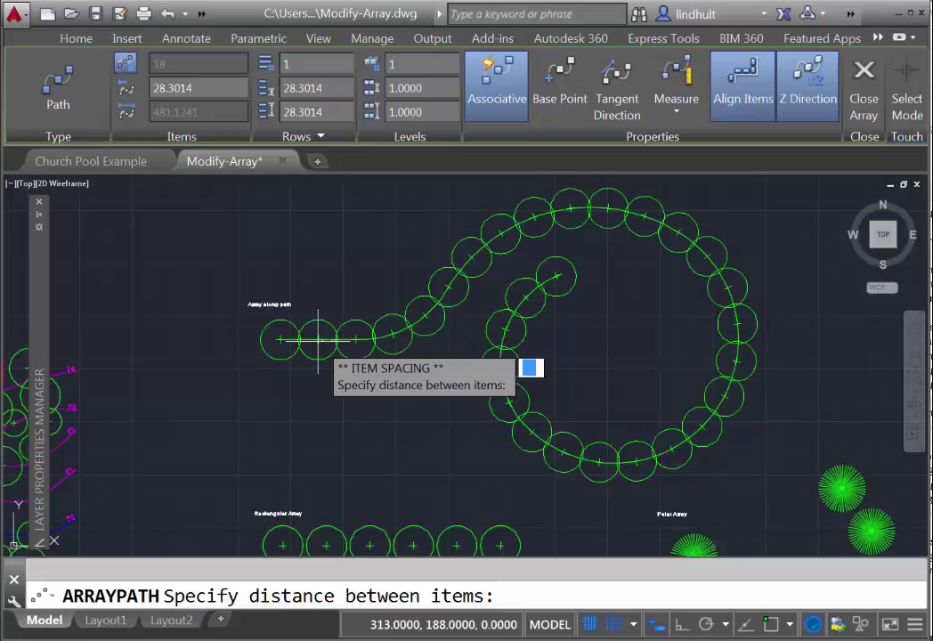
left_click(318, 339)
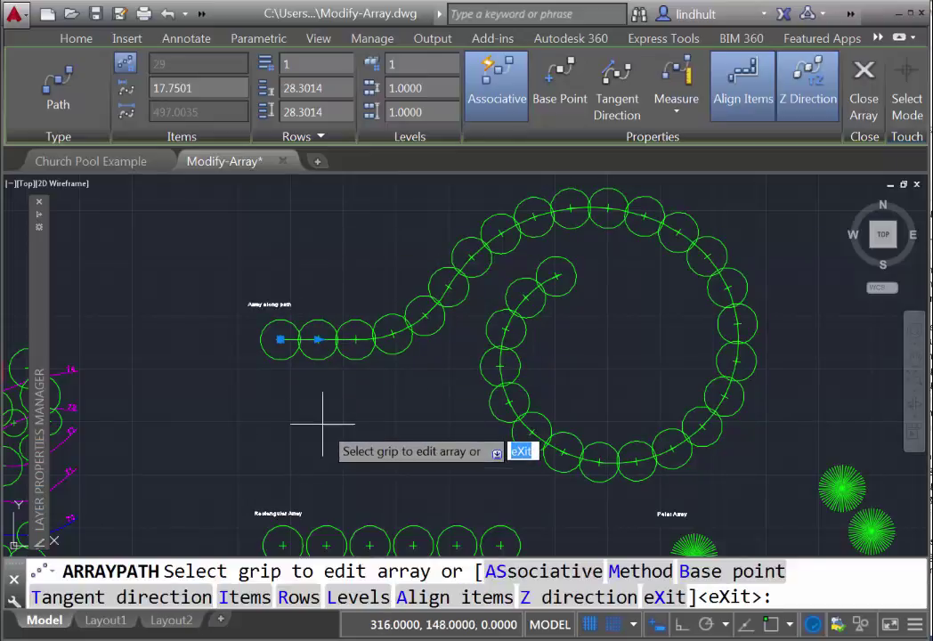